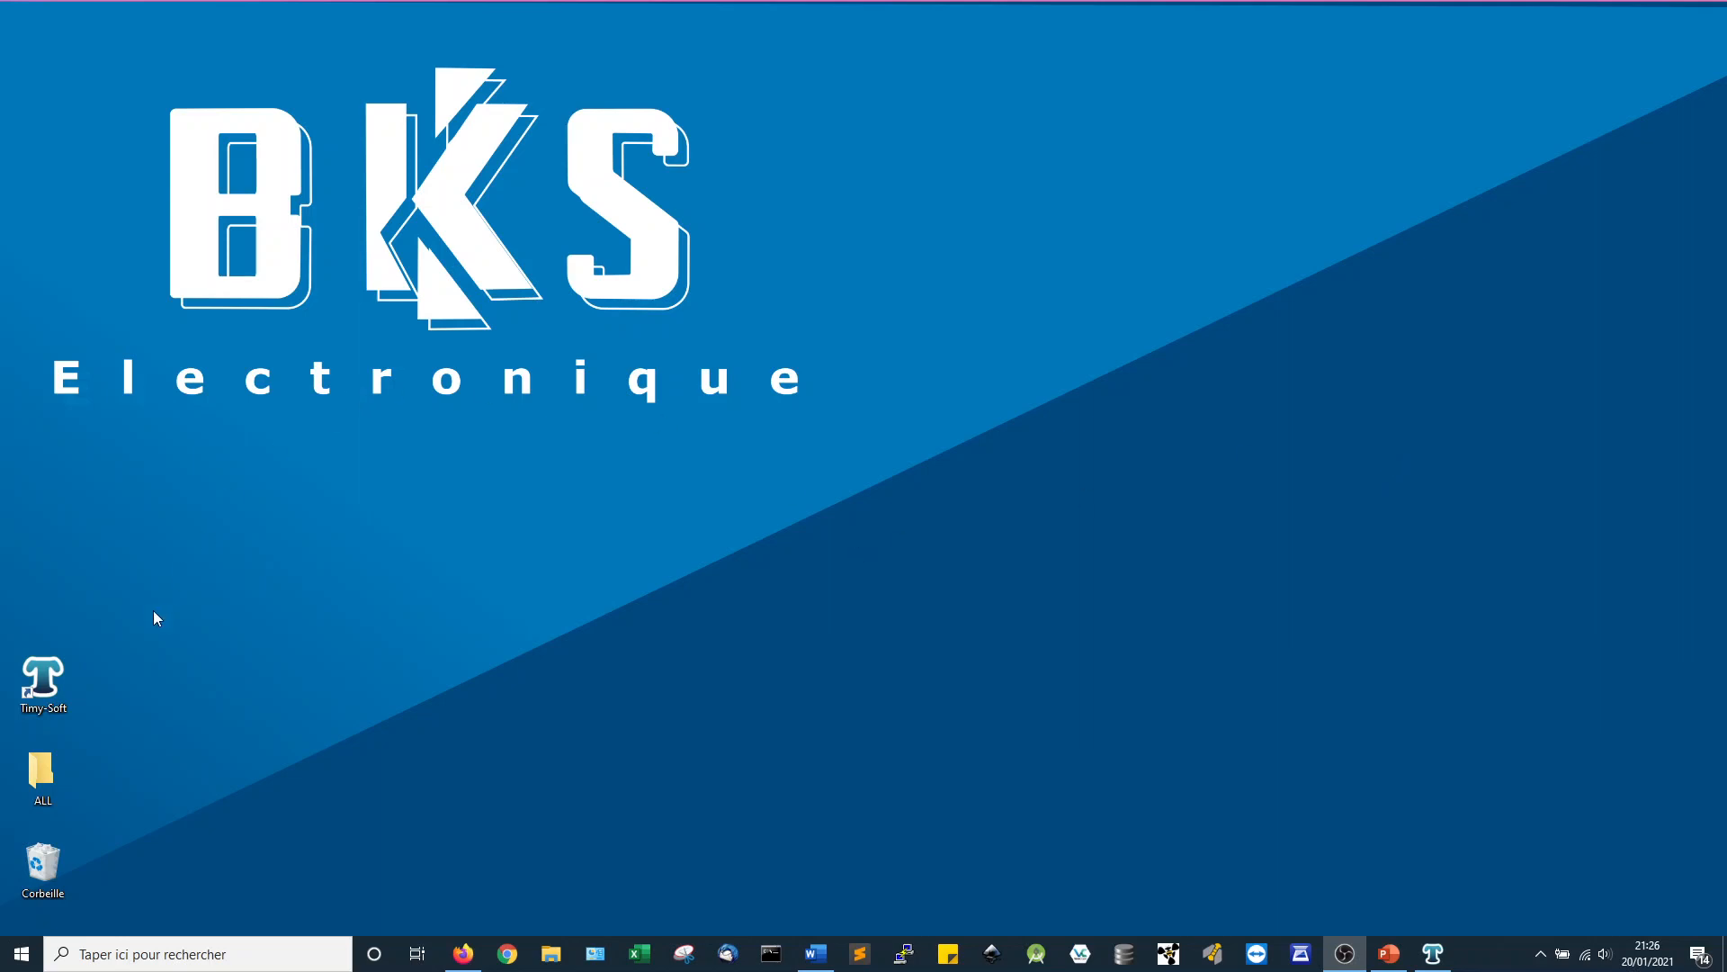
Launch Timy-Soft and open a blank form for a new employee
{"action": "double_click", "coordinate": [33, 693]}
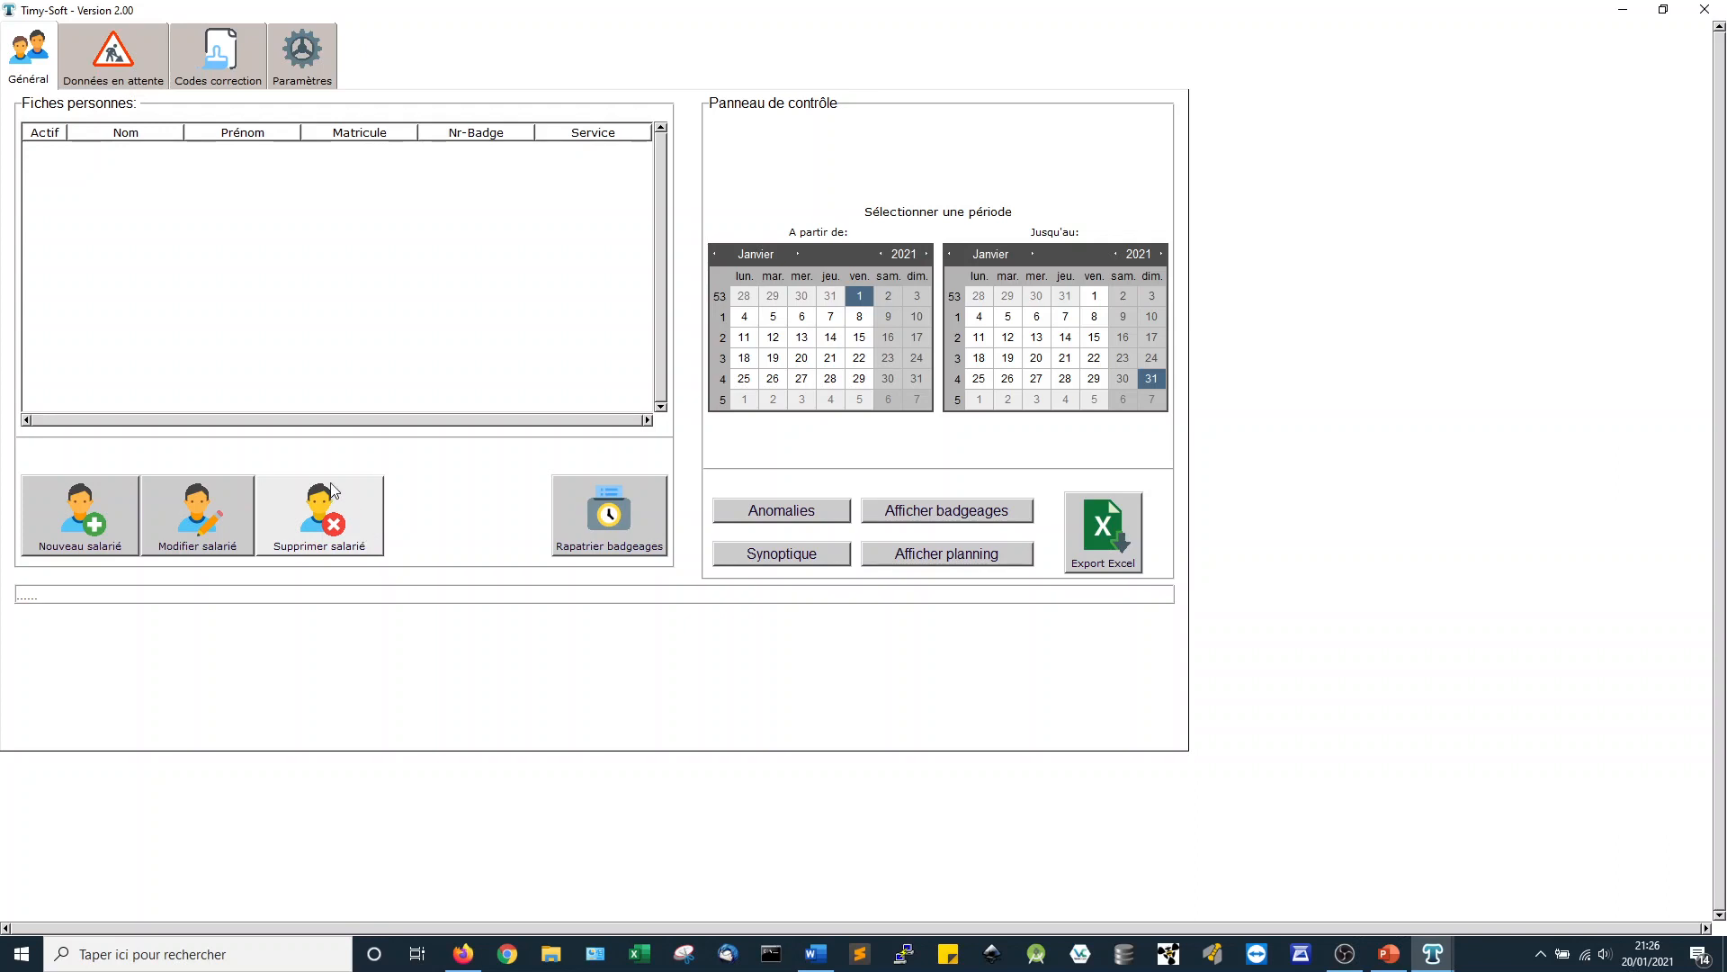
{"action": "left_click", "coordinate": [81, 523]}
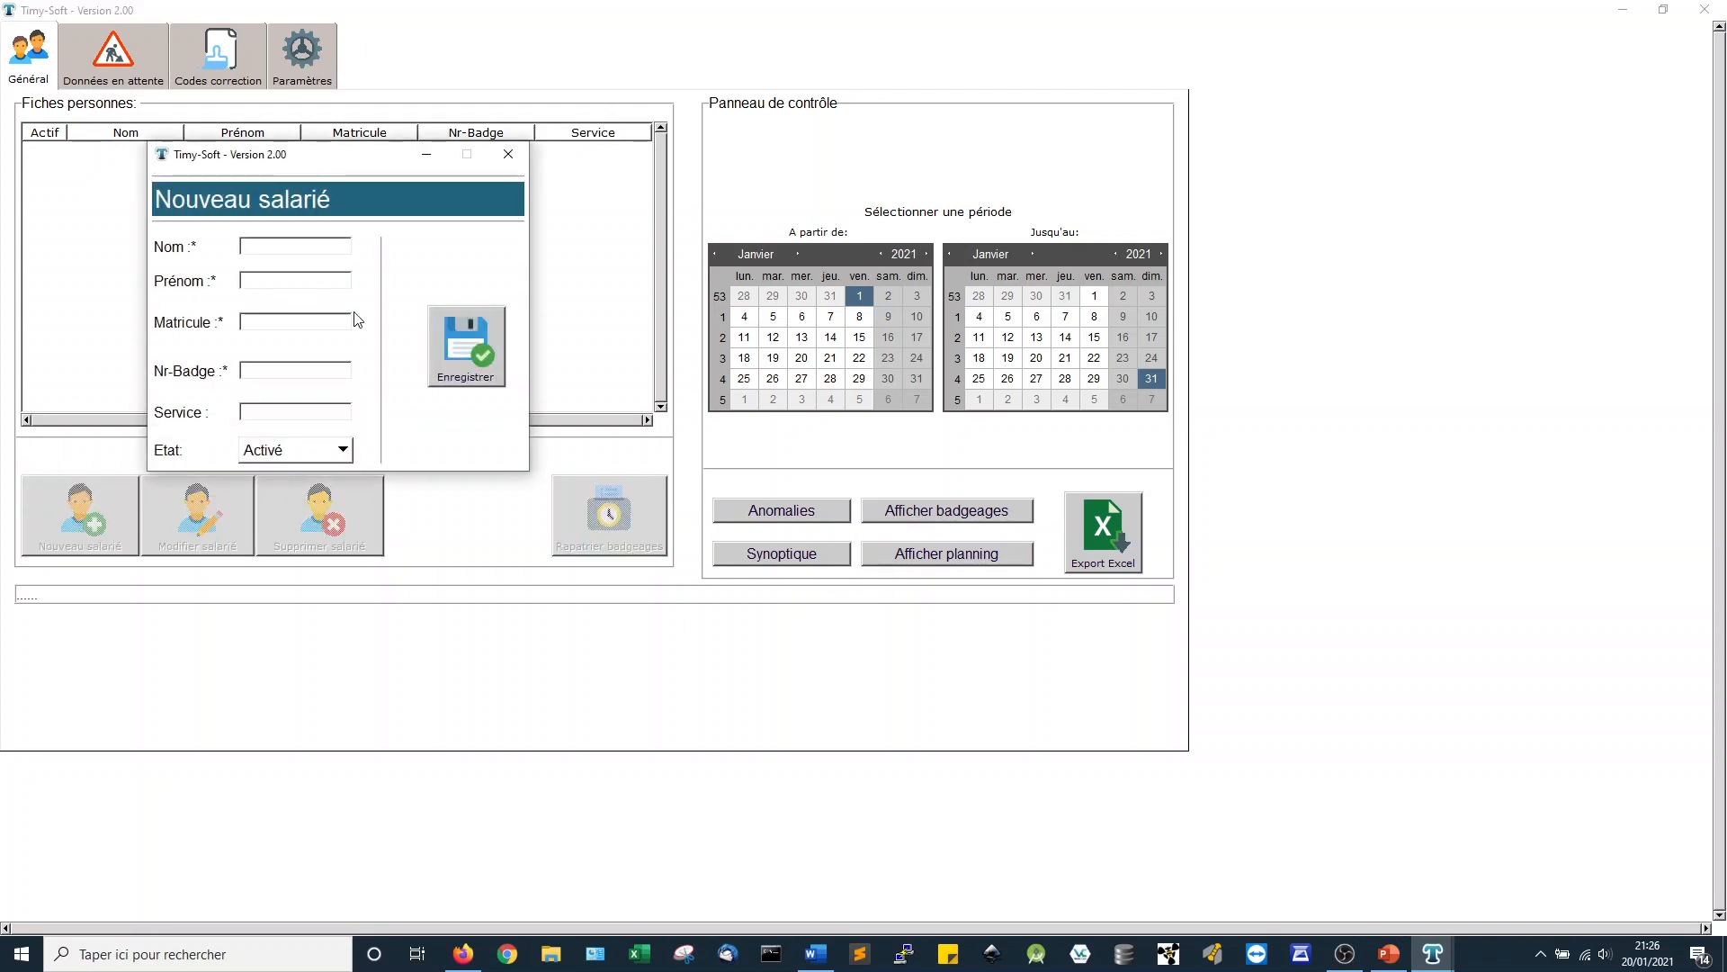
{"action": "left_click_drag", "start_coordinate": [316, 145], "coordinate": [915, 131]}
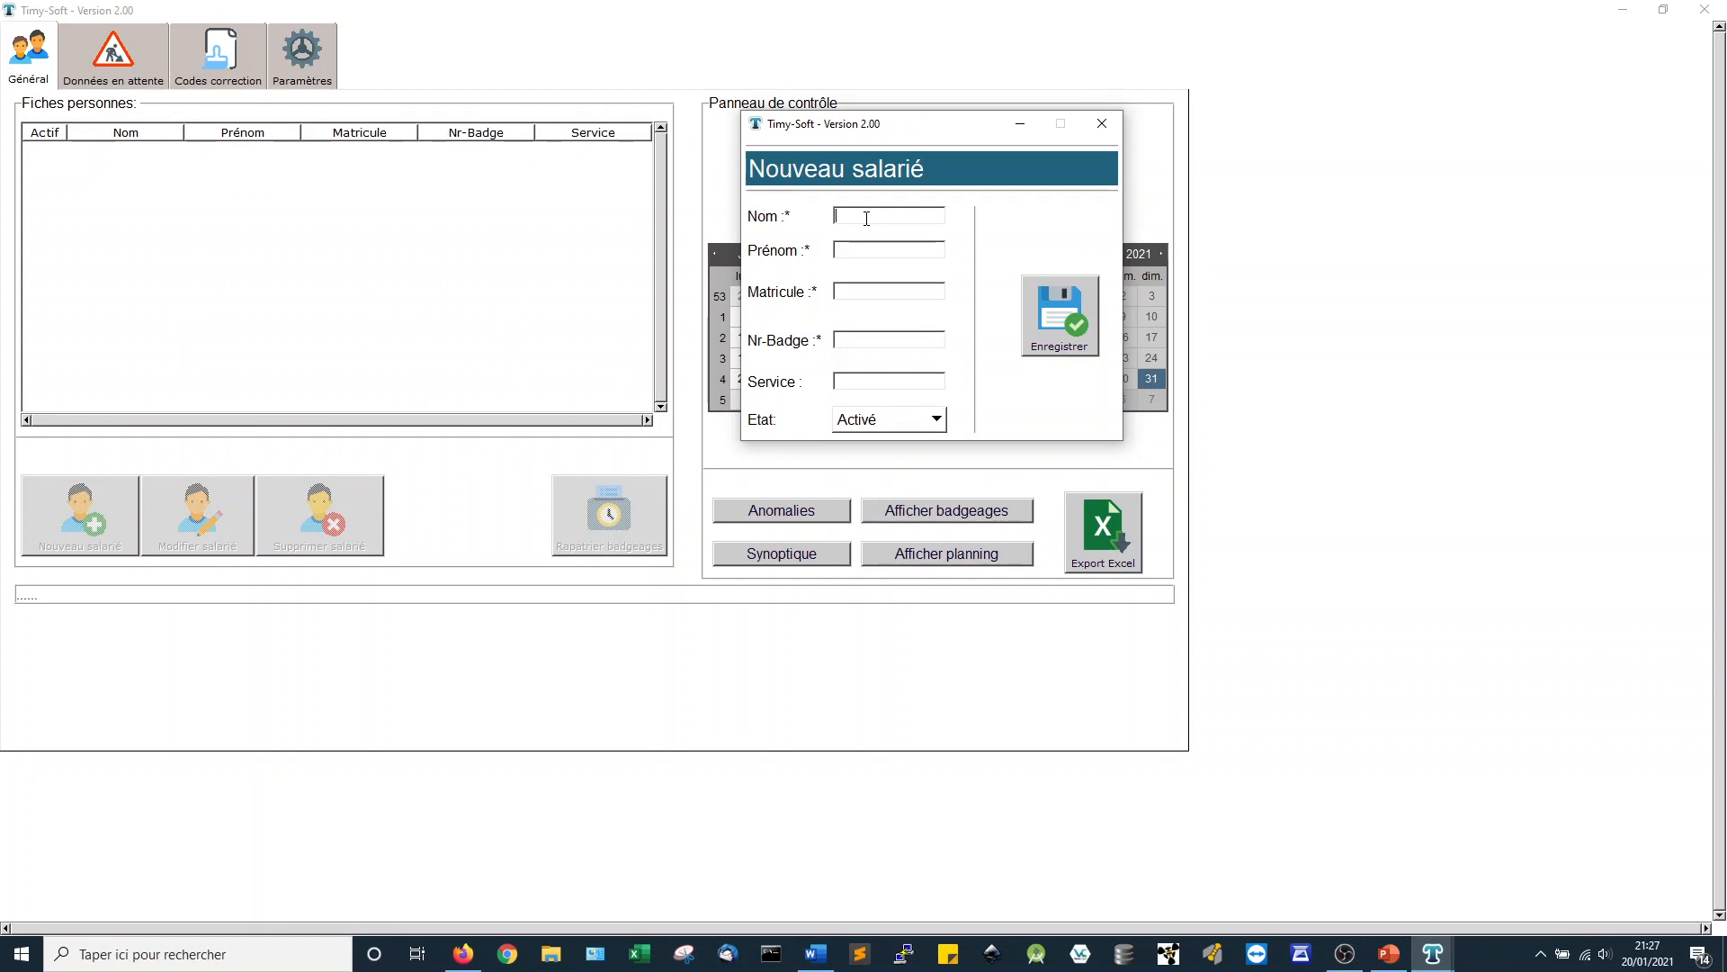
Enter the first employee's last name, first name, matricule and badge number, set the service to Bureau, and save the record
{"action": "type", "text": "Dupon"}
{"action": "type", "text": "Albert"}
{"action": "key", "text": "Tab"}
{"action": "type", "text": "1"}
{"action": "type", "text": "AAAA"}
{"action": "key", "text": "Tab"}
{"action": "type", "text": "Bureau"}
{"action": "left_click", "coordinate": [1067, 312]}
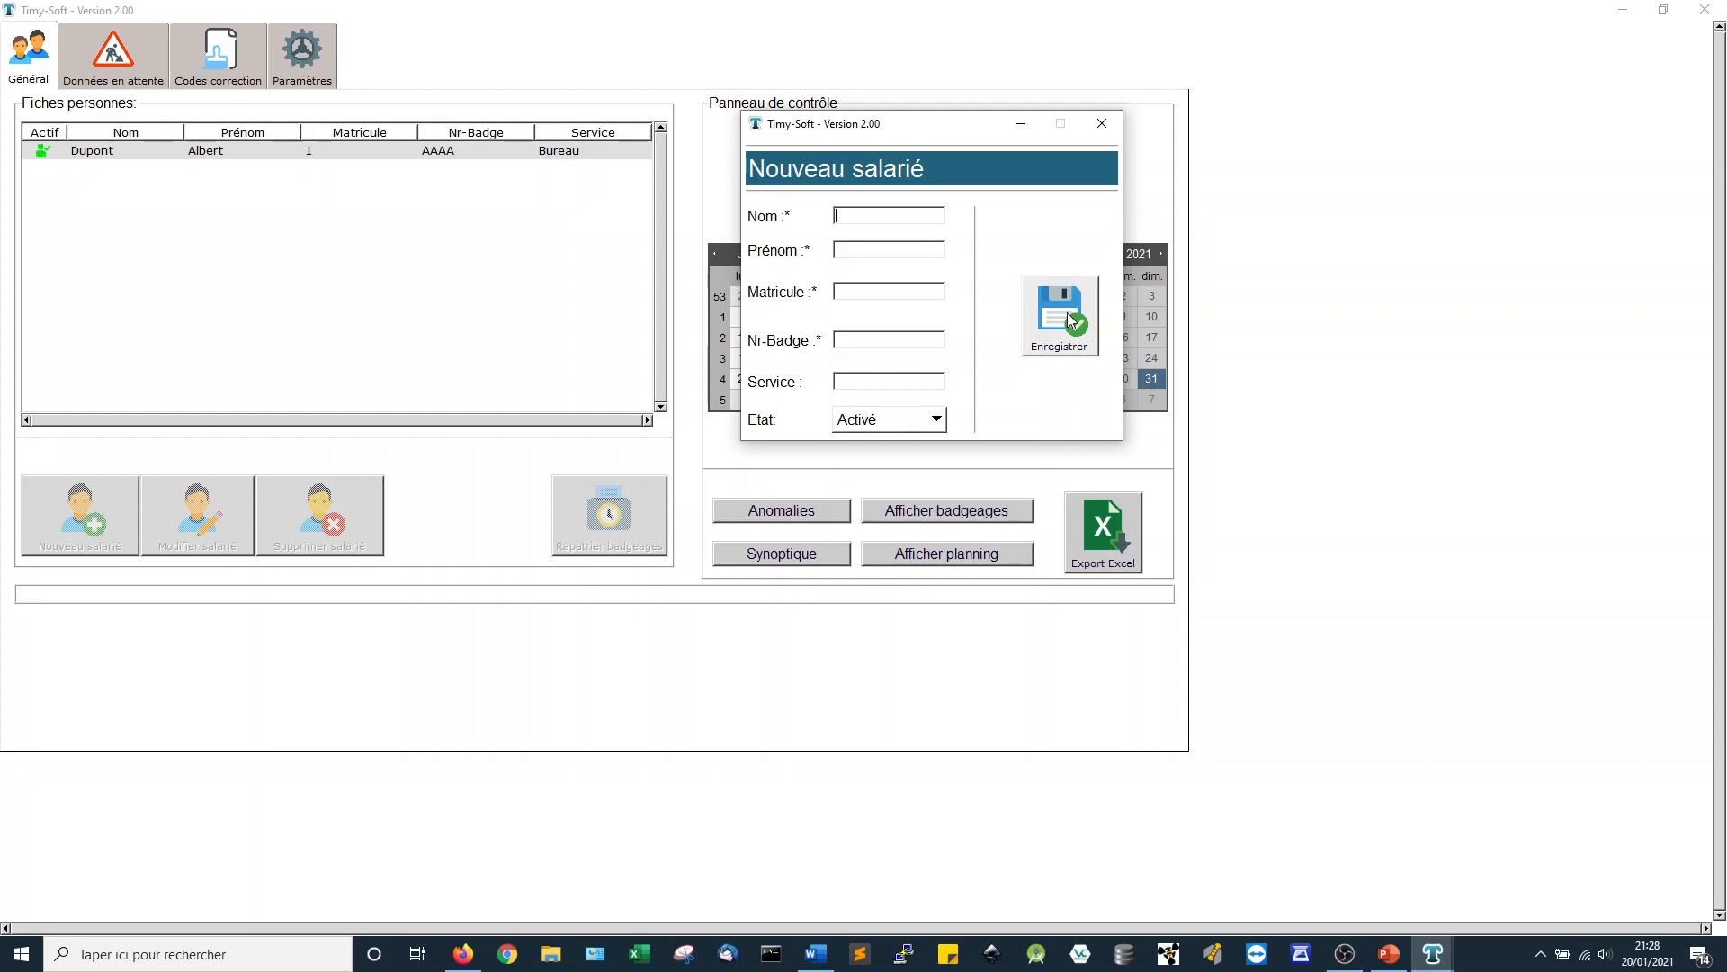
Add a second employee with last name, first name, matricule, badge number and service Atelier, then save and close the form
{"action": "type", "text": "San"}
{"action": "key", "text": "BackSpace"}
{"action": "key", "text": "BackSpace"}
{"action": "key", "text": "BackSpace"}
{"action": "type", "text": "Durand"}
{"action": "key", "text": "Tab"}
{"action": "type", "text": "Sandrin"}
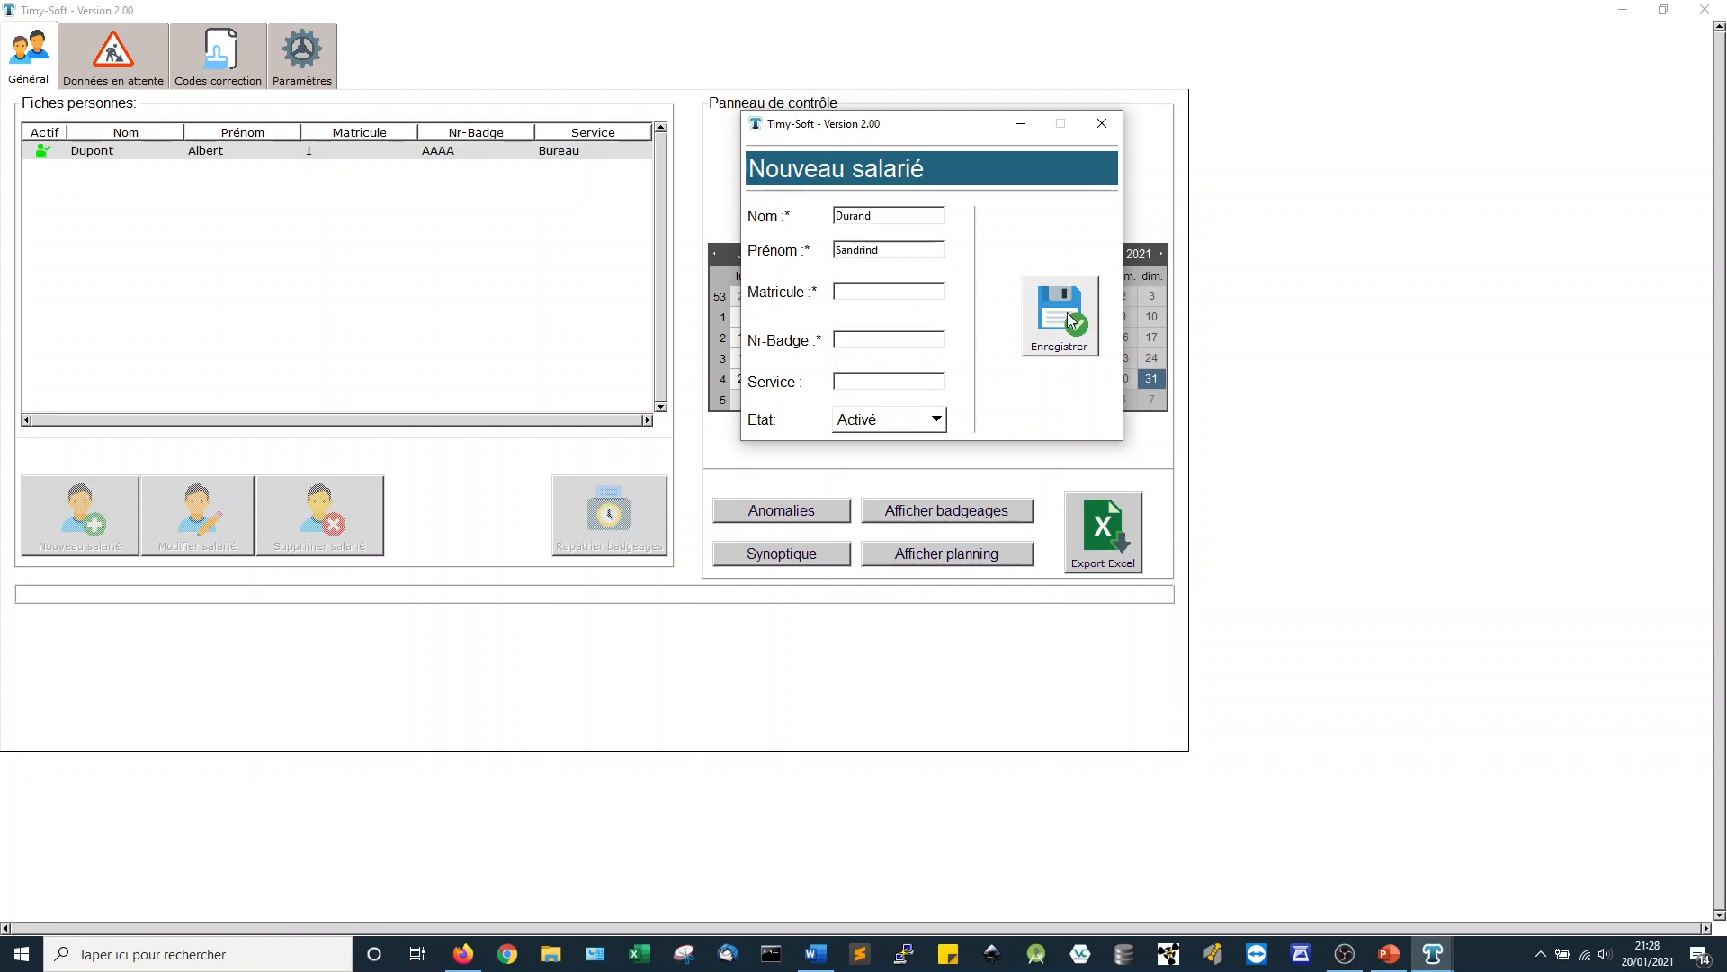
{"action": "type", "text": "e"}
{"action": "type", "text": "2"}
{"action": "type", "text": "BBBB"}
{"action": "type", "text": "Atei"}
{"action": "type", "text": "ier"}
{"action": "left_click", "coordinate": [1061, 306]}
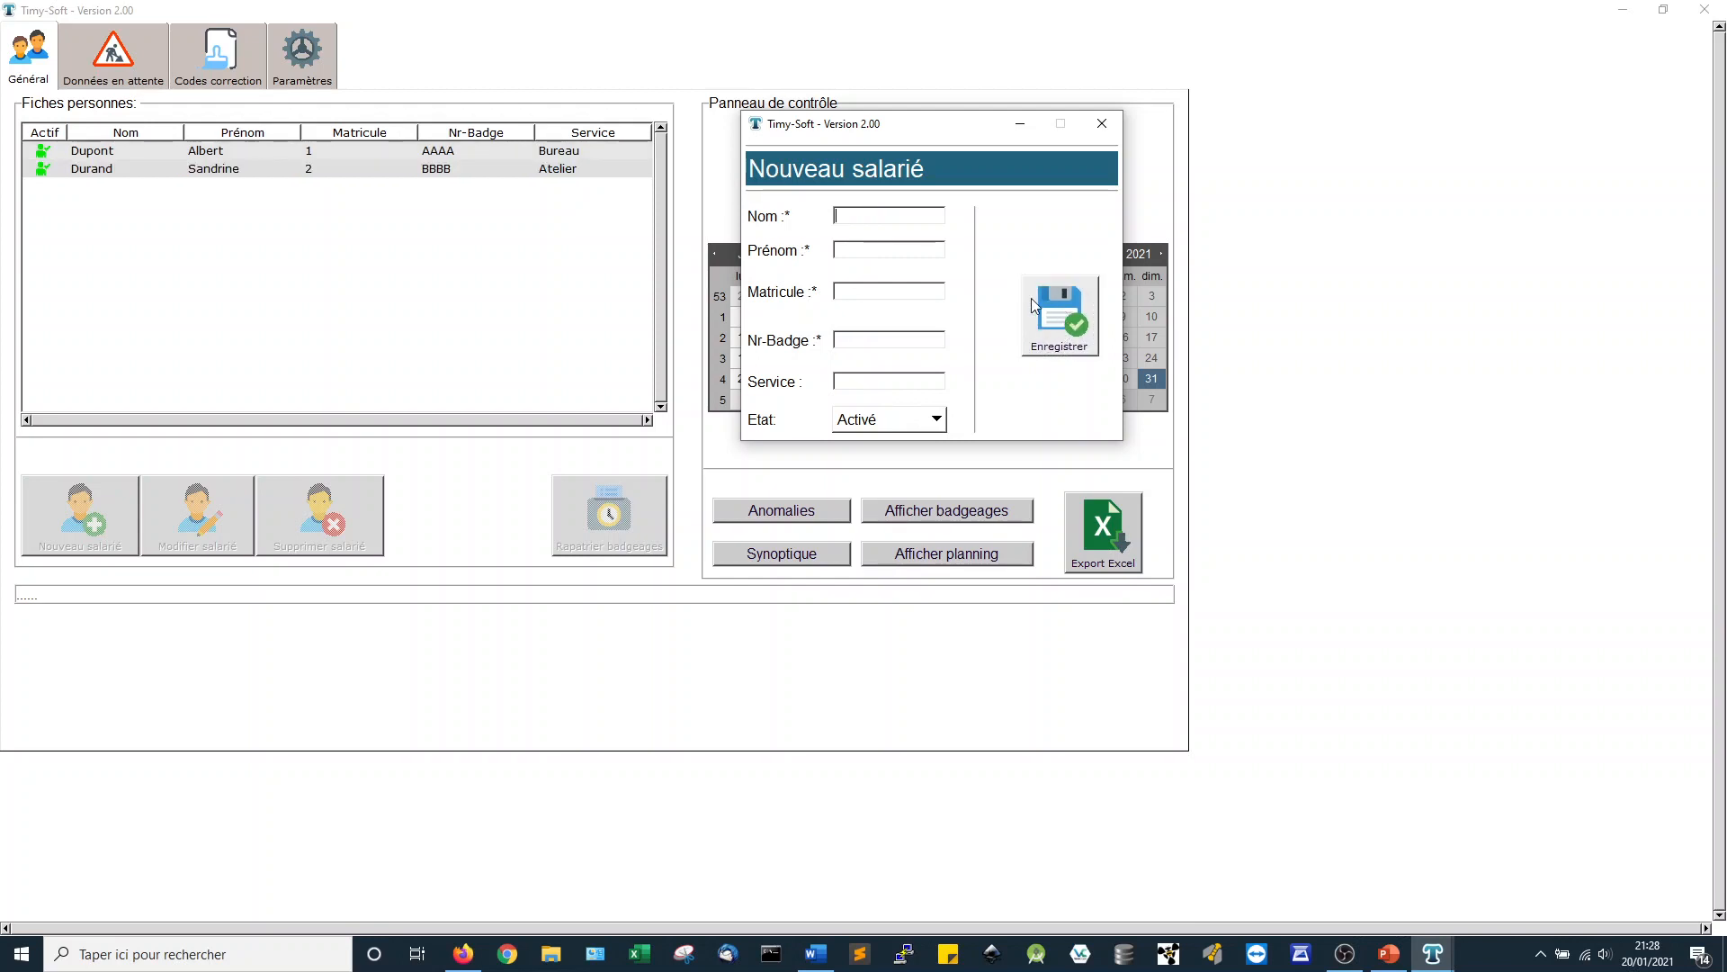
{"action": "left_click", "coordinate": [1101, 124]}
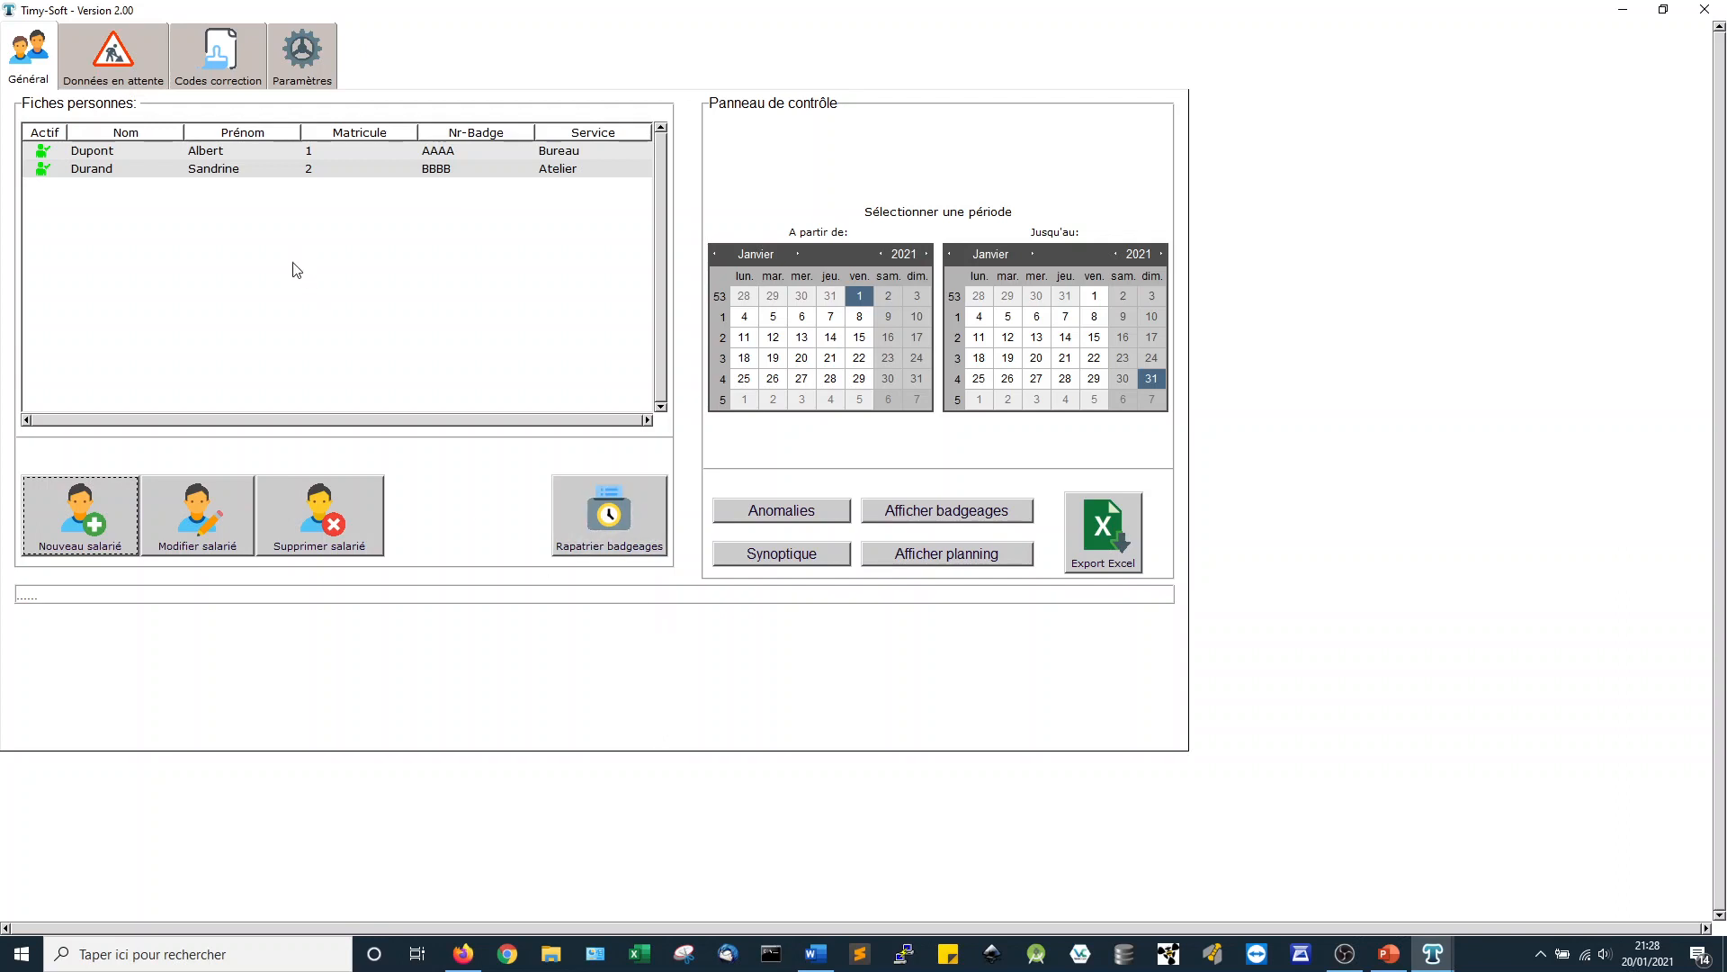
Open the second employee's record (service Atelier) for modification and replace the badge number
{"action": "left_click", "coordinate": [259, 176]}
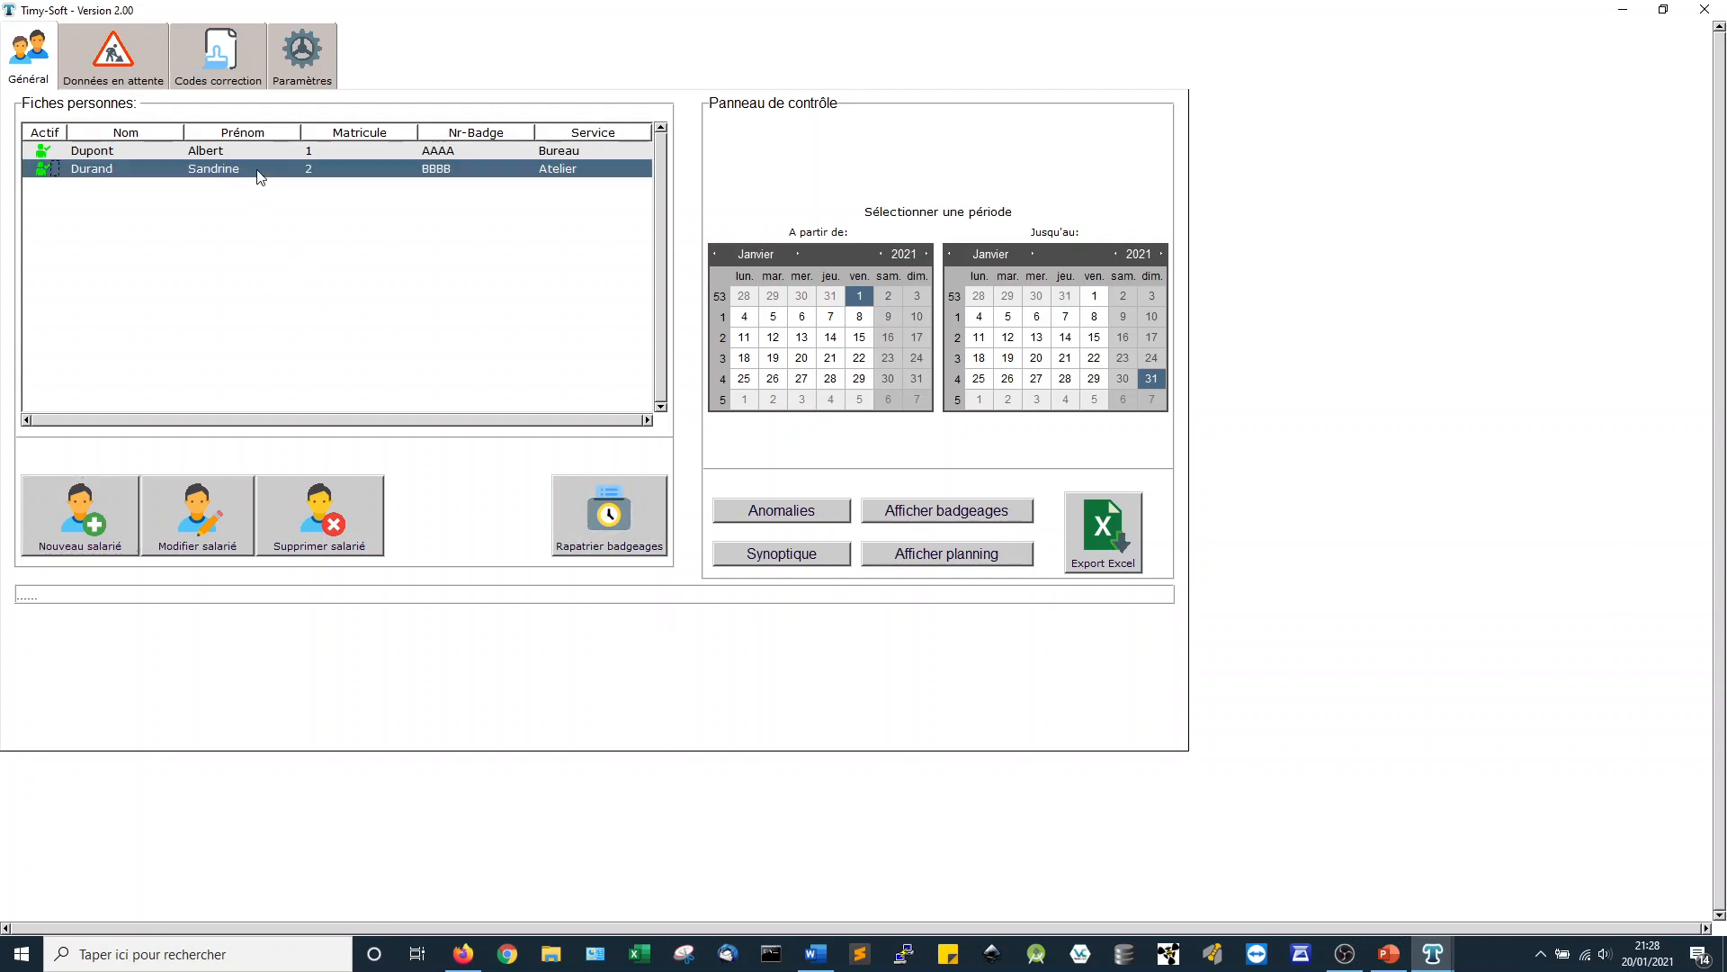
{"action": "left_click", "coordinate": [197, 511]}
{"action": "left_click_drag", "start_coordinate": [353, 177], "coordinate": [895, 187]}
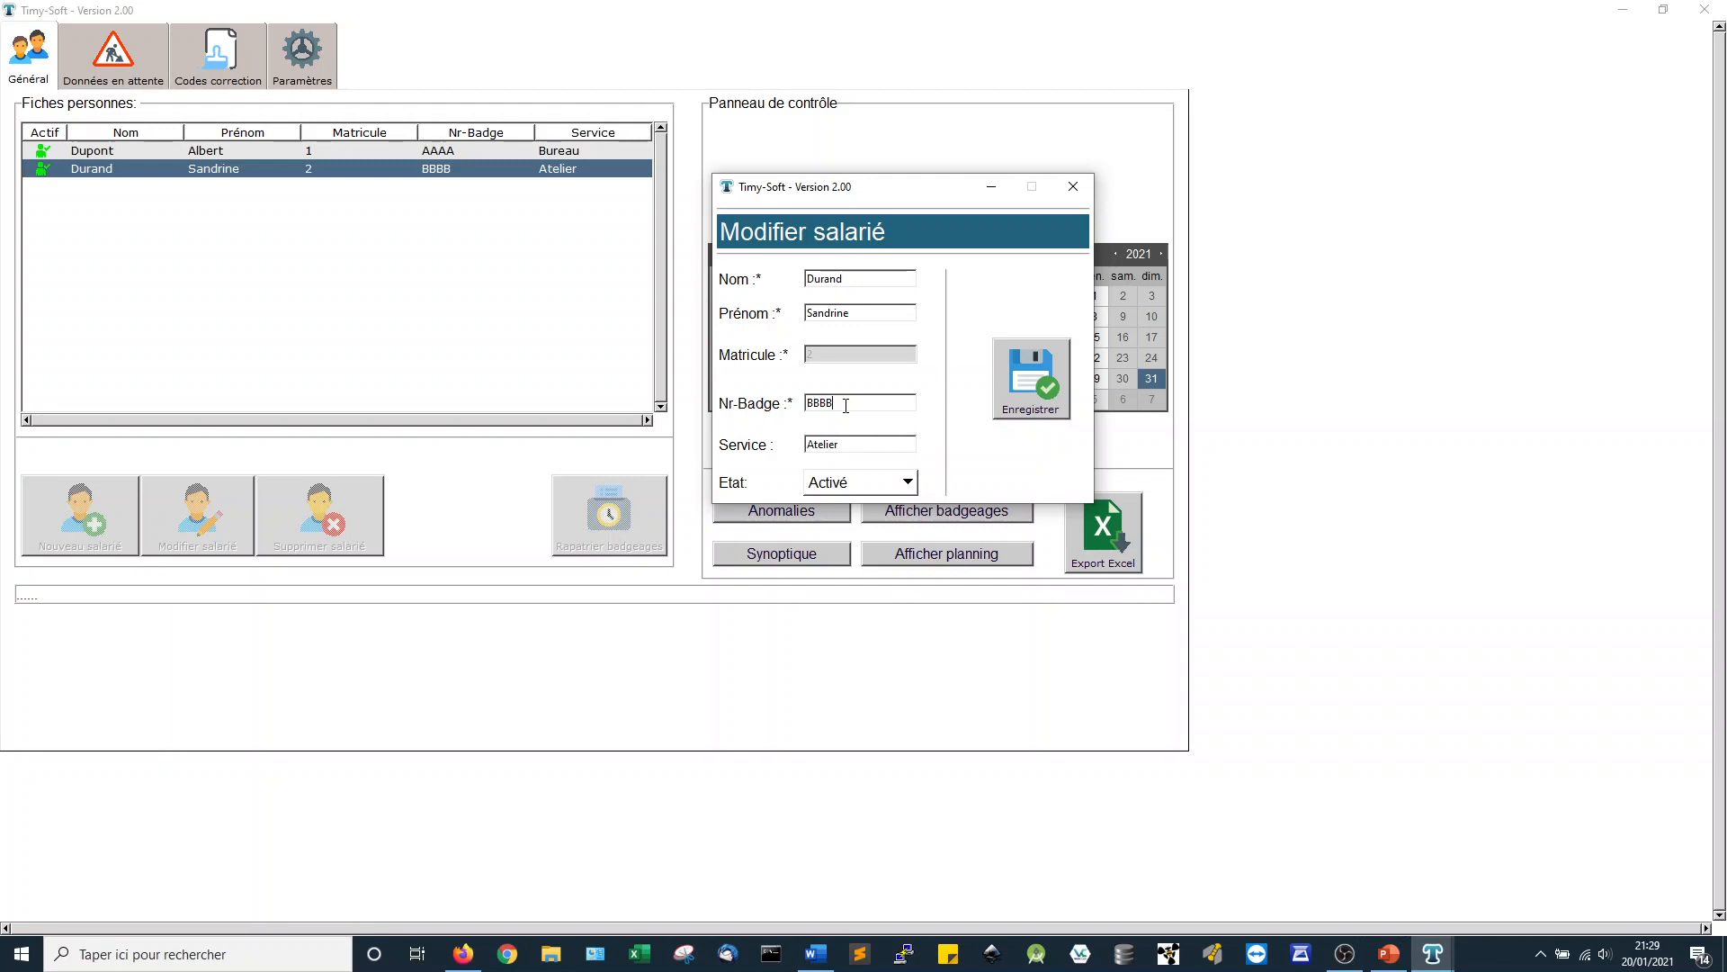
{"action": "key", "text": "BackSpace"}
{"action": "key", "text": "BackSpace"}
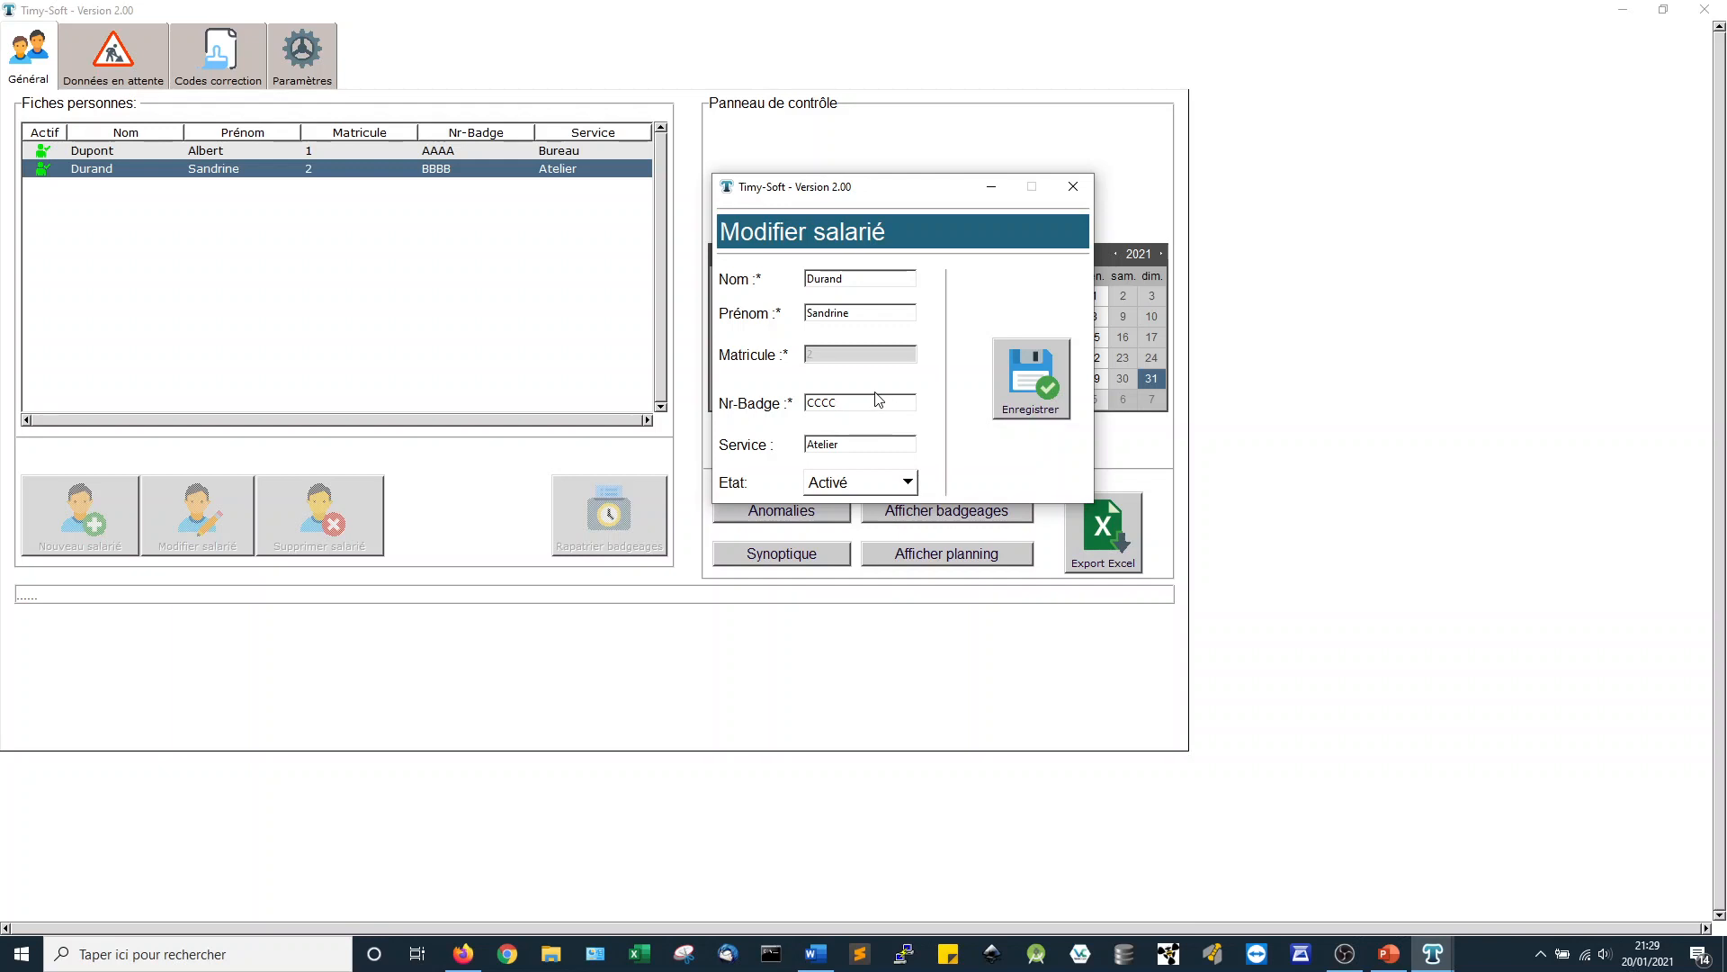
Set the Atelier employee's state to Désactivé and save the modified record
{"action": "left_click", "coordinate": [896, 485]}
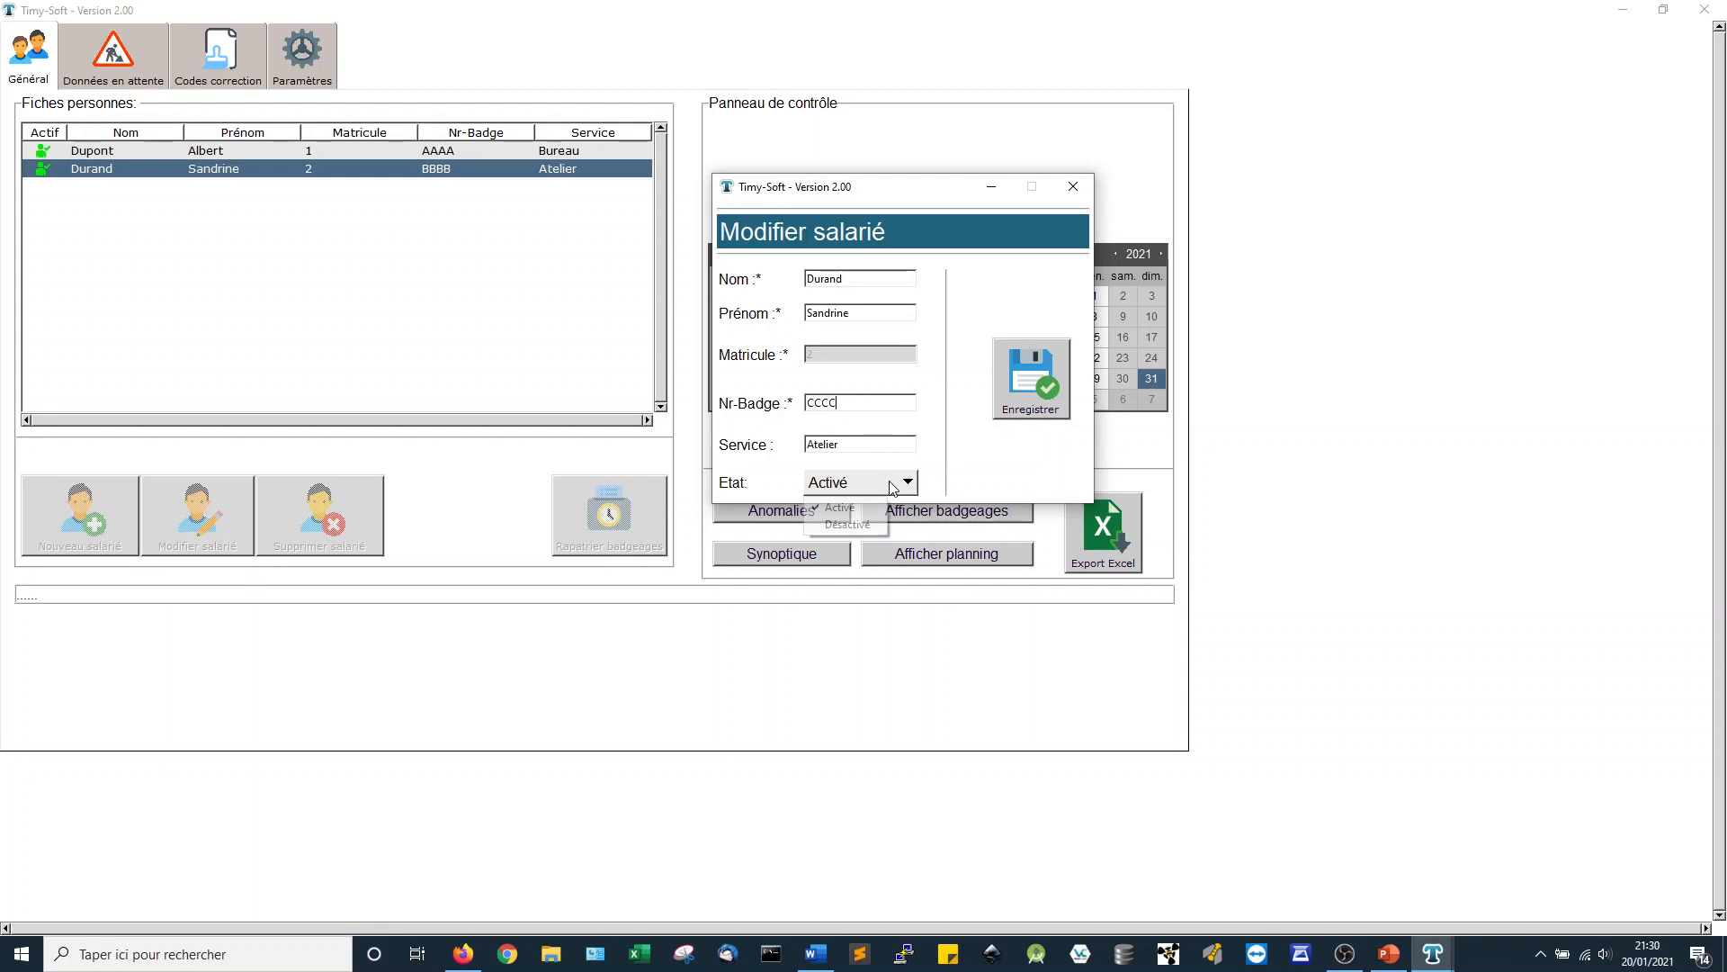
{"action": "left_click", "coordinate": [853, 528]}
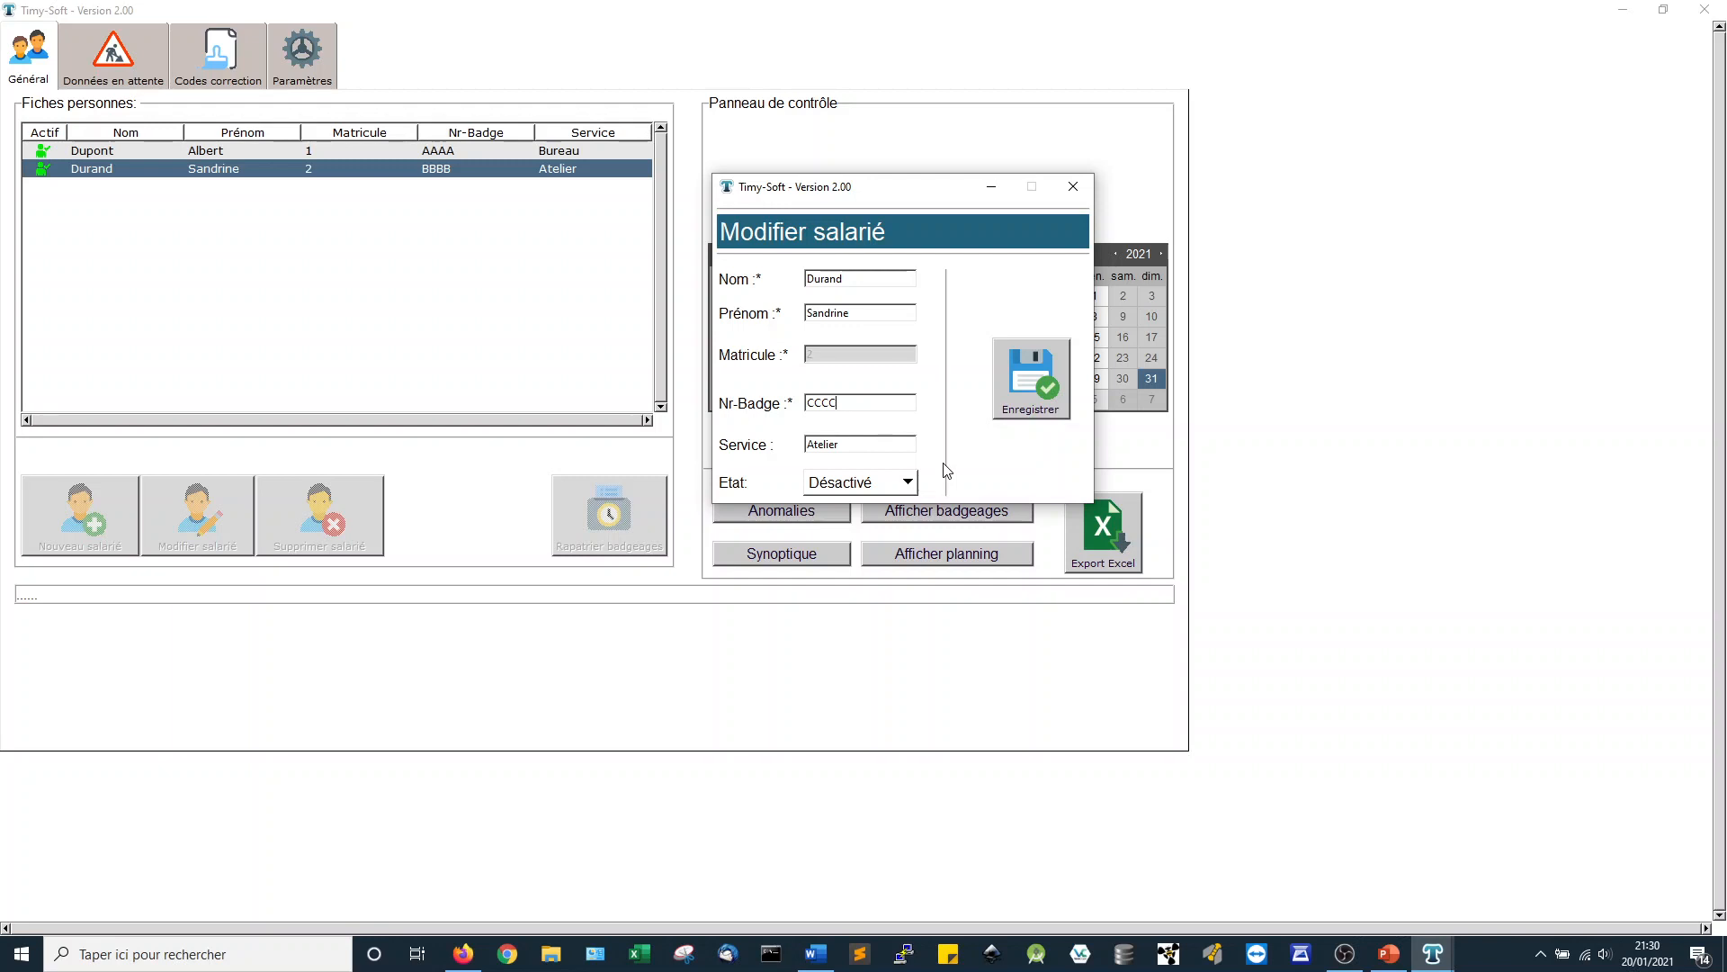
{"action": "left_click", "coordinate": [1027, 385]}
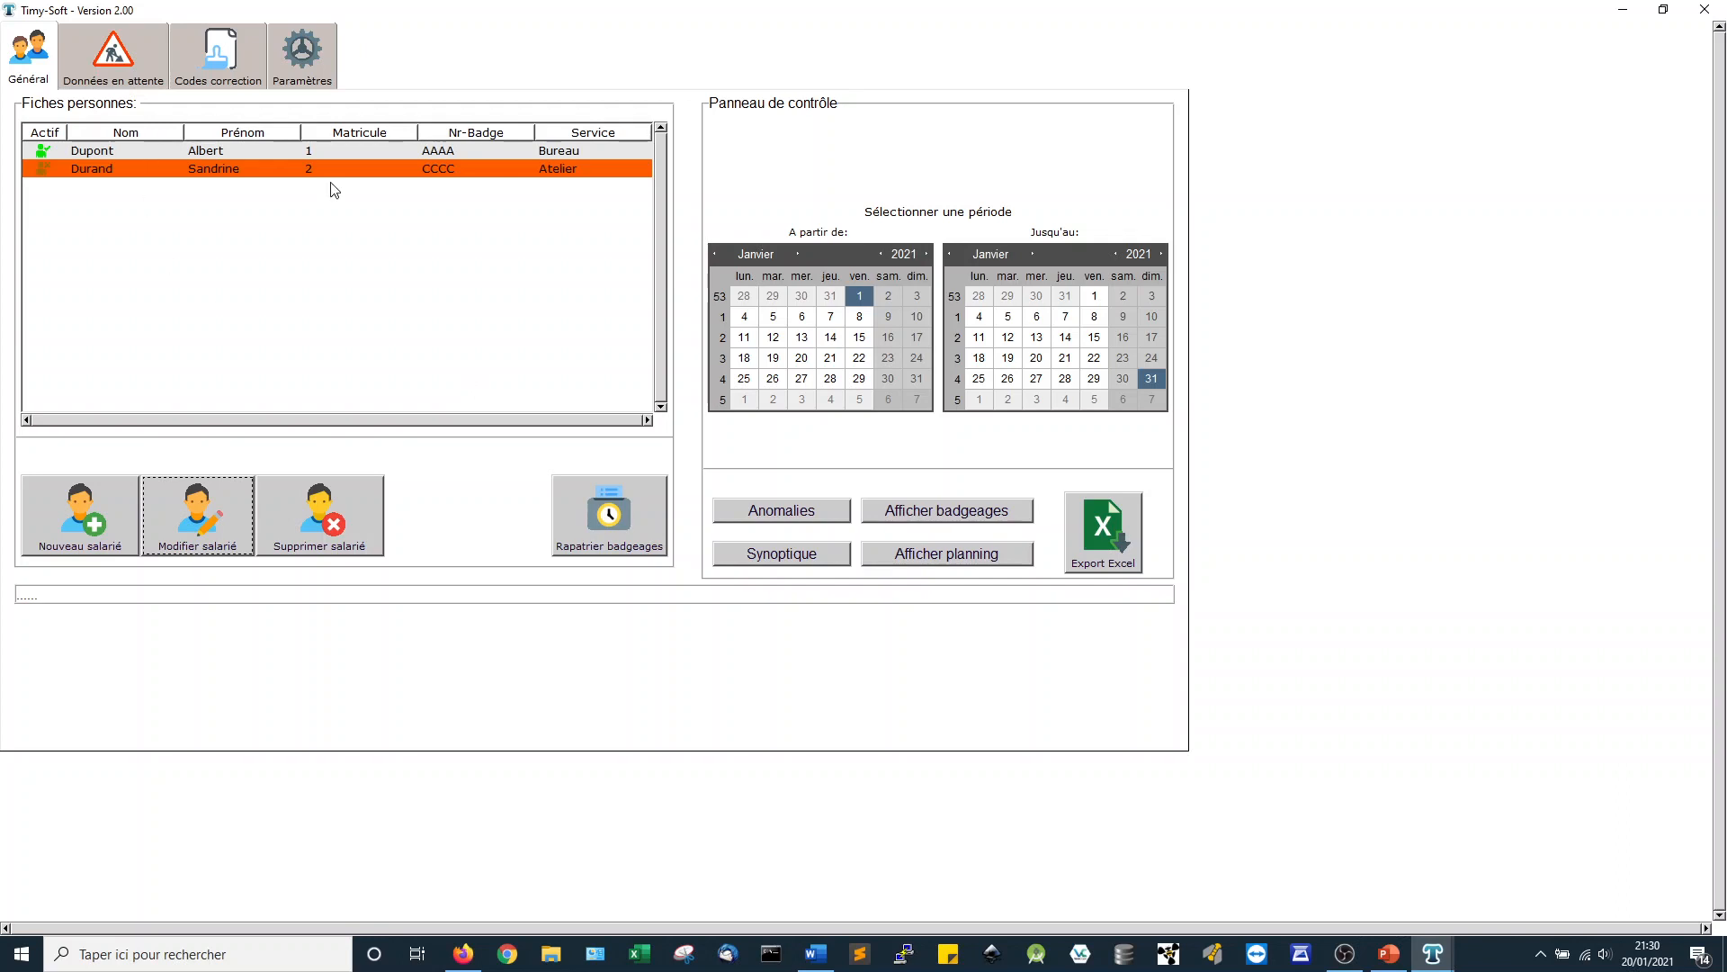
Delete the deactivated Atelier employee from the employee list, including all of that employee's clockings
{"action": "left_click", "coordinate": [252, 174]}
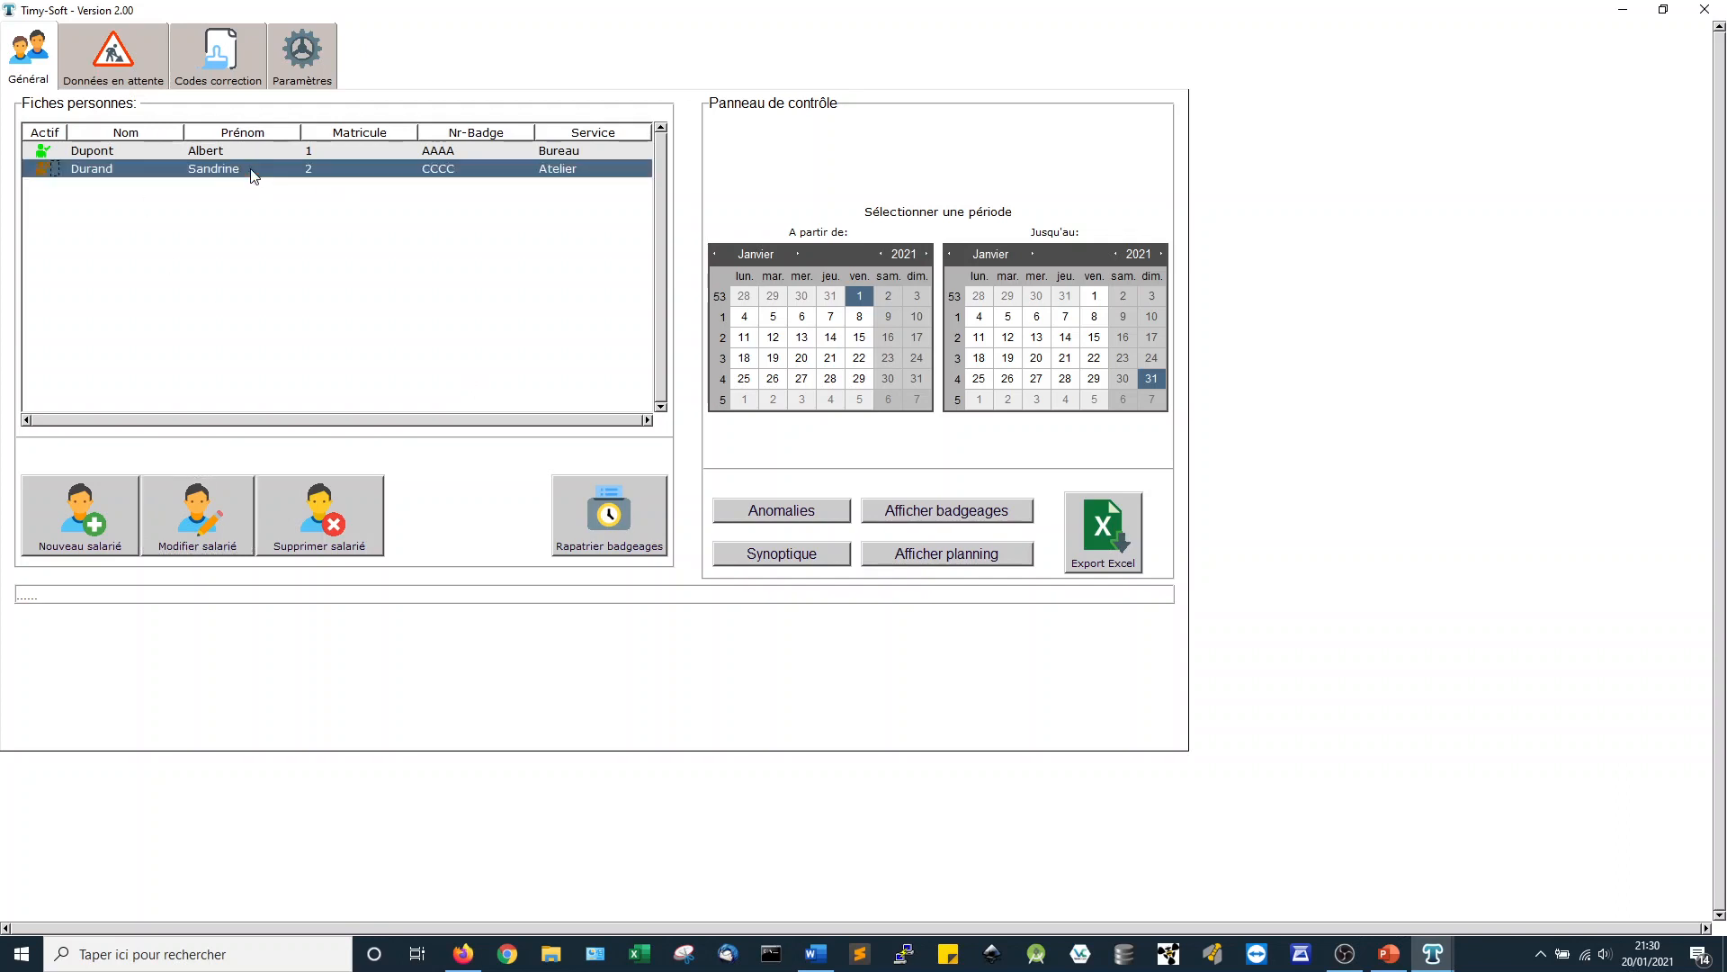
{"action": "left_click", "coordinate": [334, 526]}
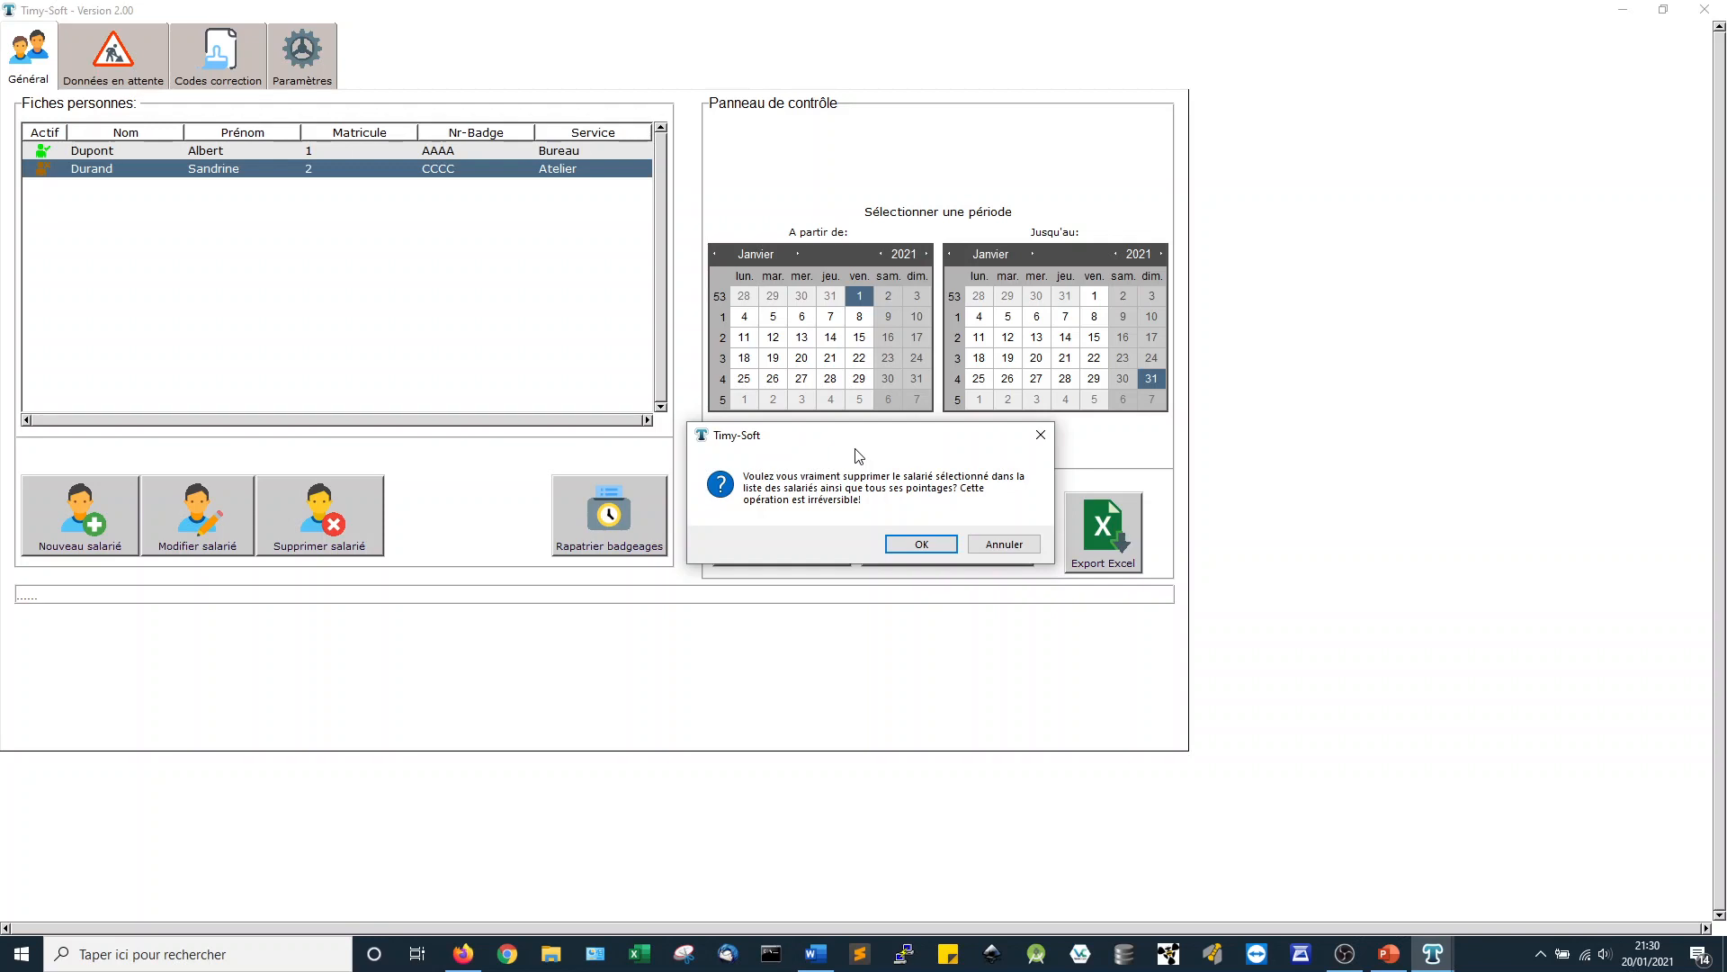
{"action": "left_click", "coordinate": [920, 550]}
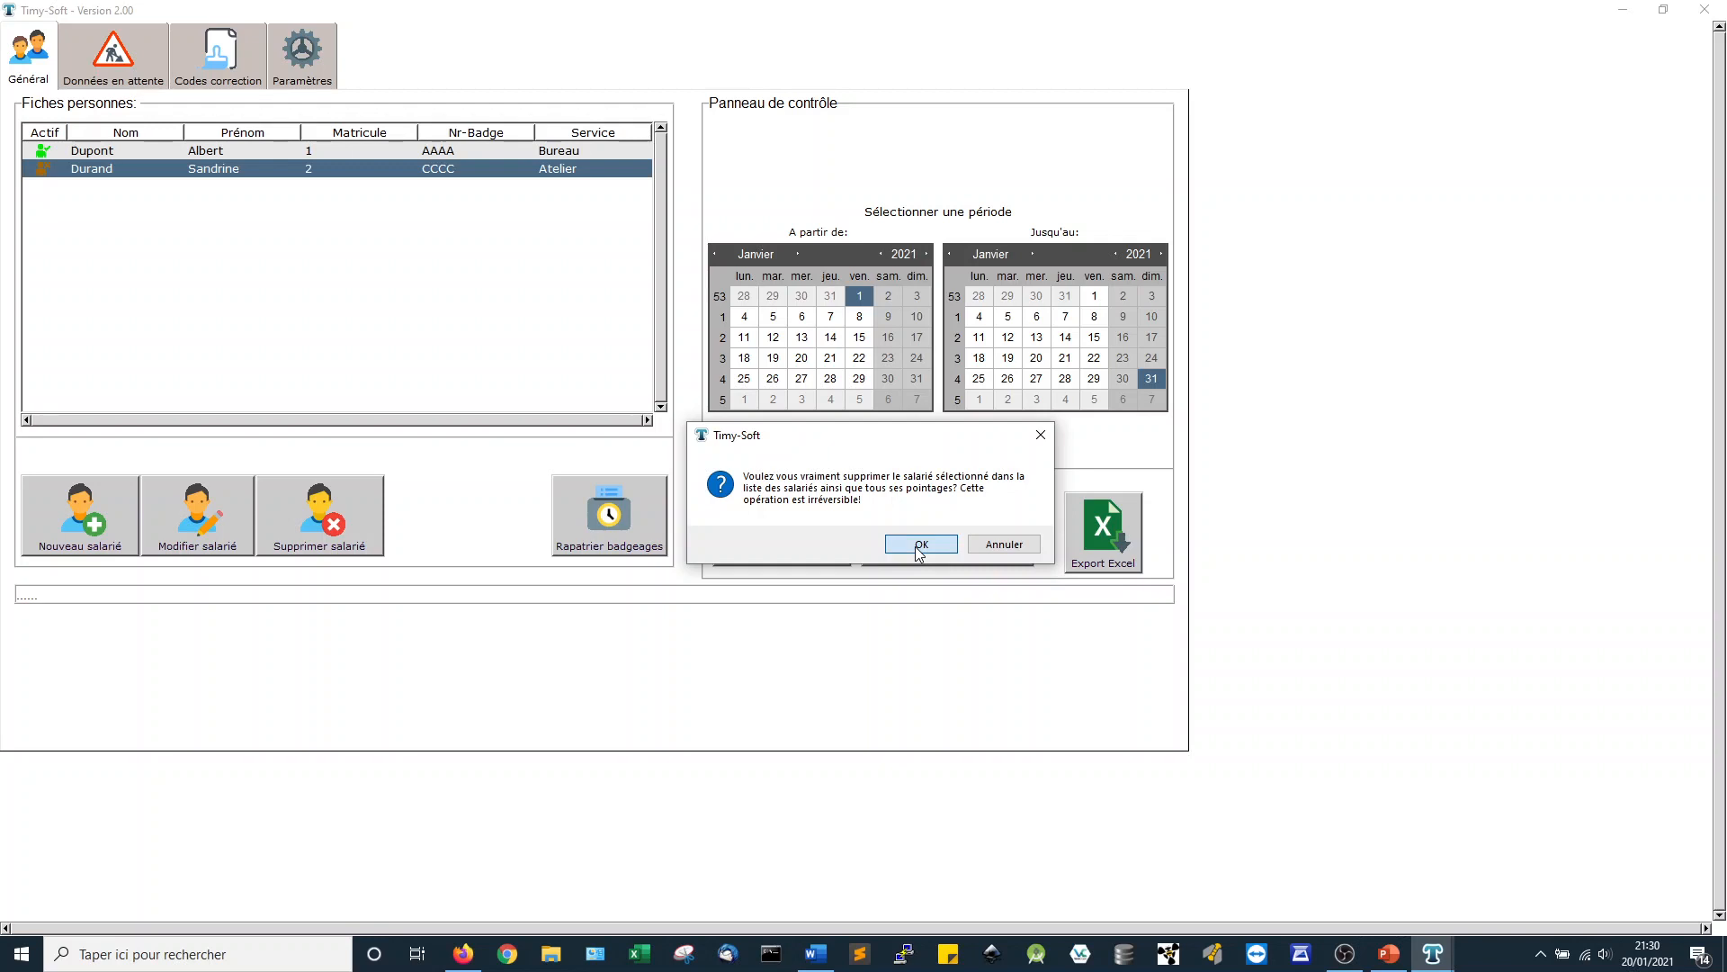